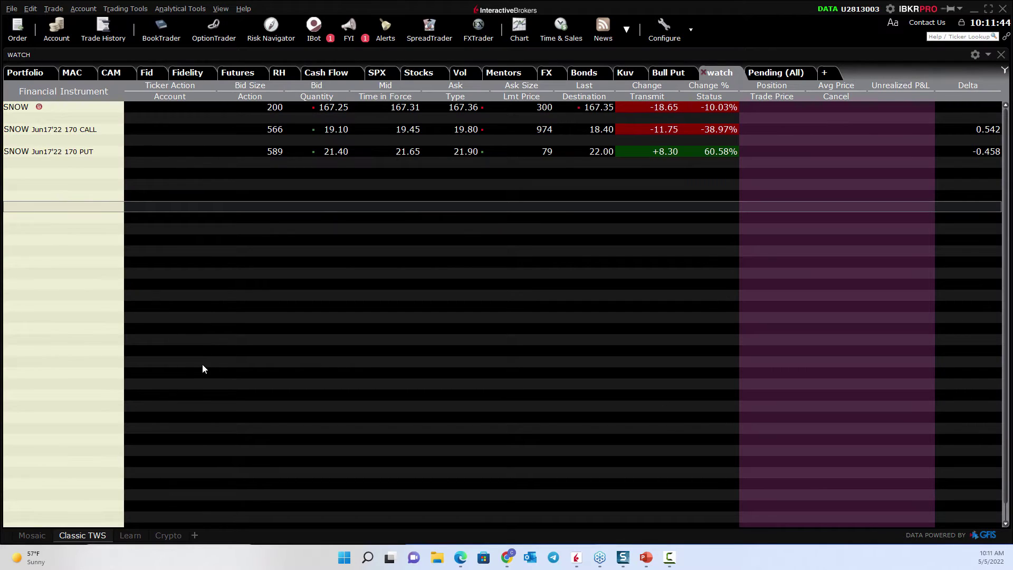
Step: Launch the Option Strategy Lab from the Trading Tools menu
{"action": "left_click", "coordinate": [126, 9]}
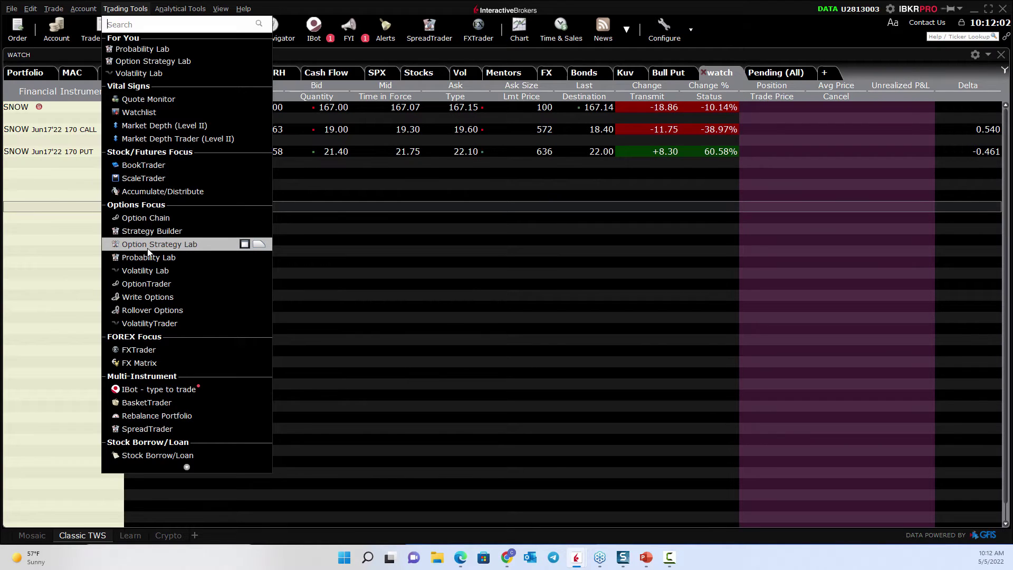
{"action": "left_click", "coordinate": [147, 245]}
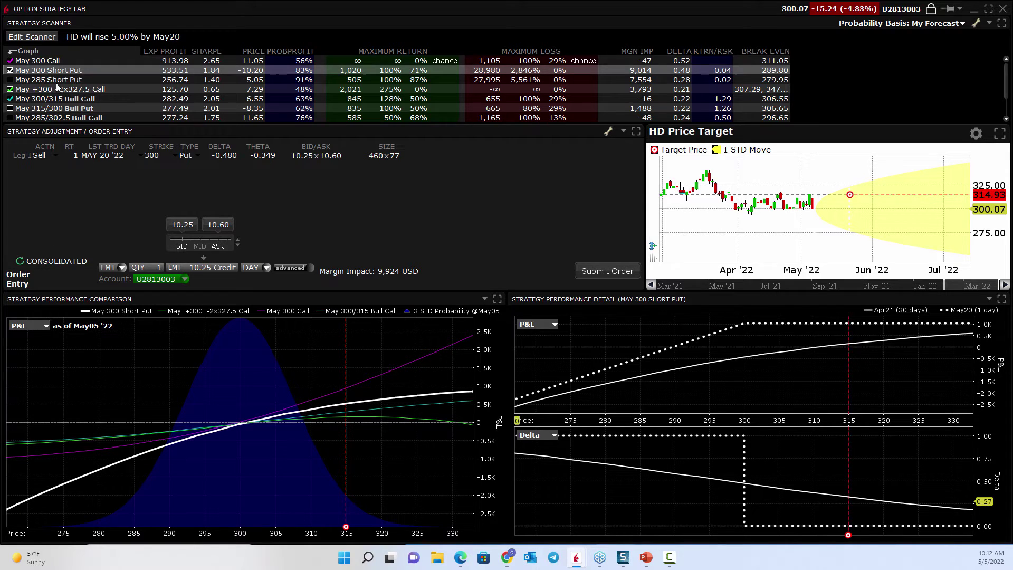
Step: Open the scanner forecast settings and enter MSFT as the stock to scan
{"action": "left_click", "coordinate": [41, 39]}
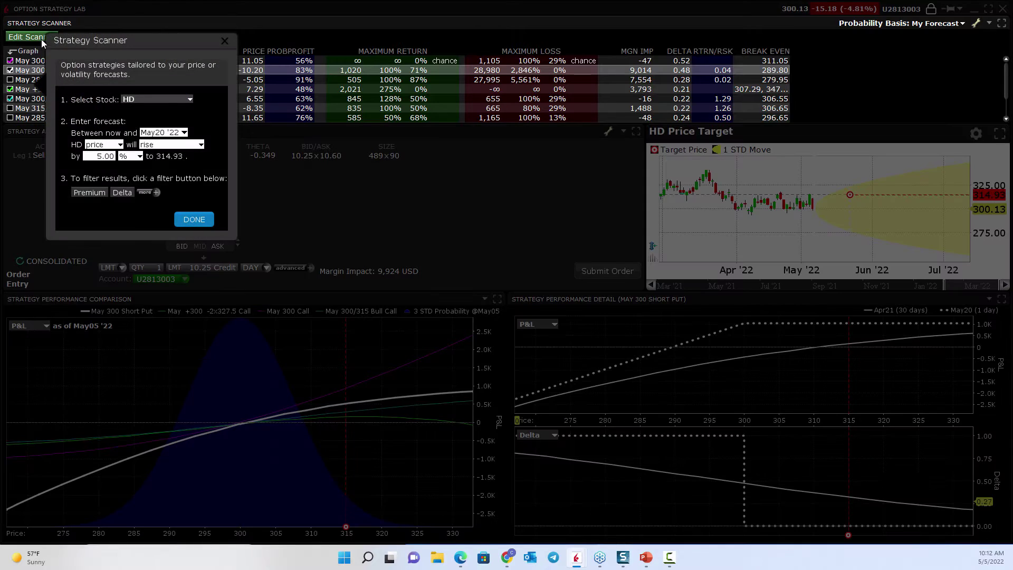
{"action": "left_click", "coordinate": [150, 100]}
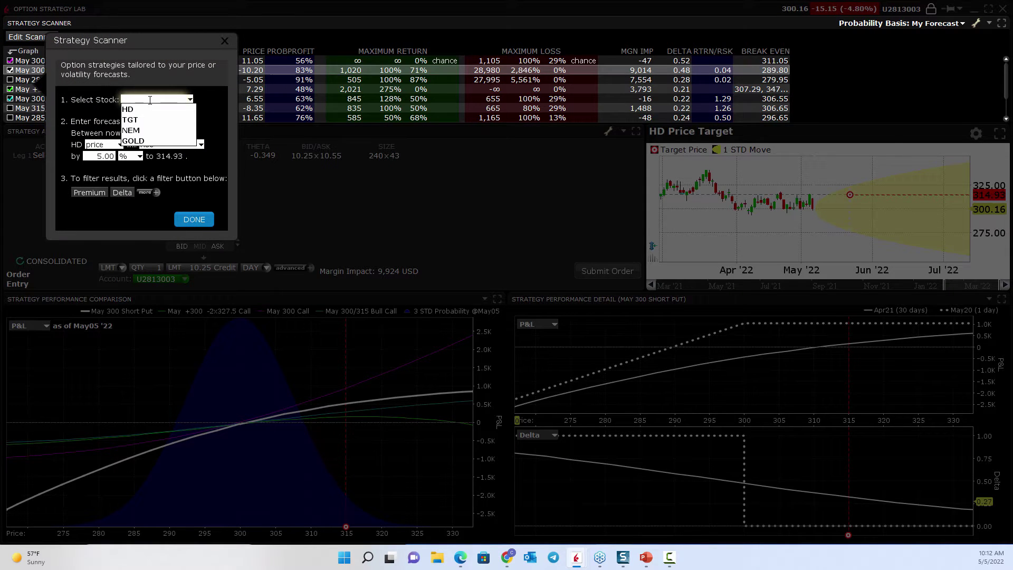
{"action": "left_click", "coordinate": [90, 107]}
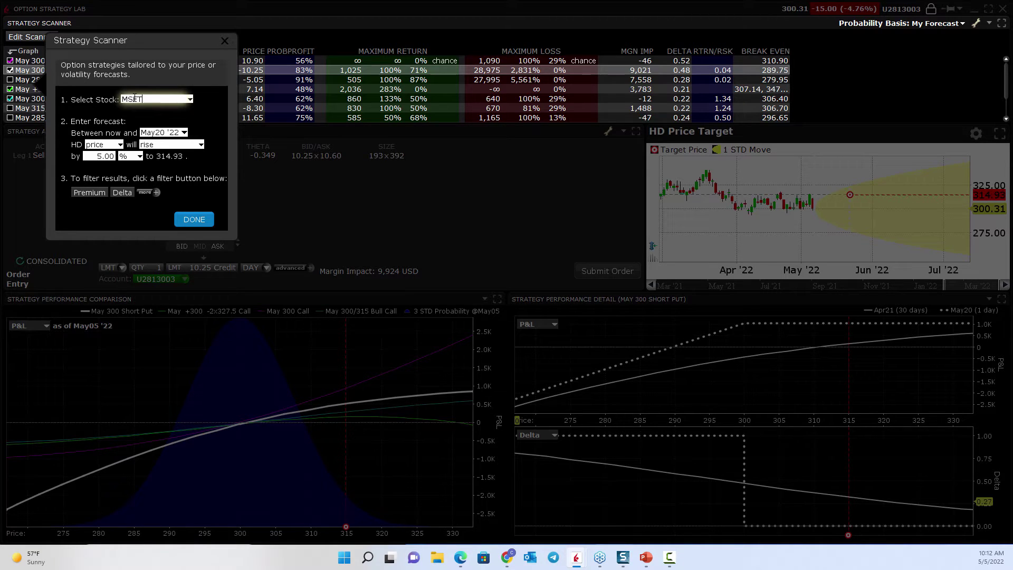
{"action": "key", "text": "Return"}
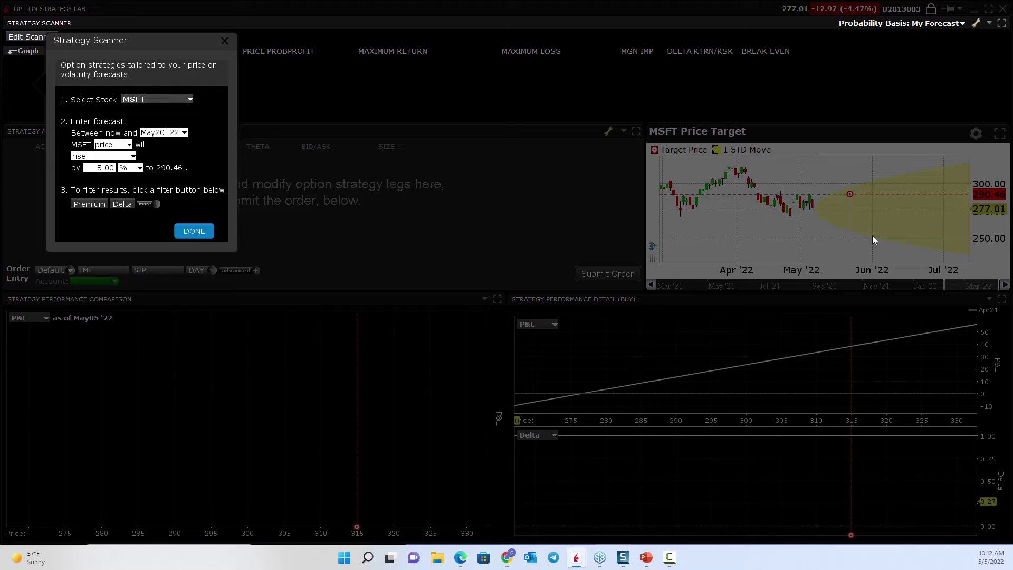
Step: Forecast a 7.00% price drop by Jun17 '22, giving a 257.27 target
{"action": "left_click", "coordinate": [175, 134]}
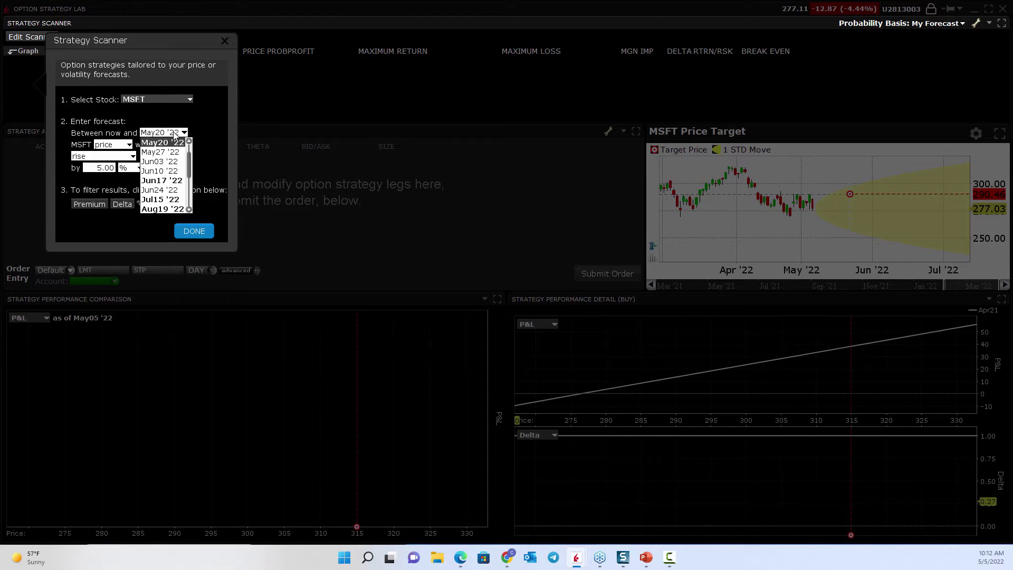
{"action": "left_click", "coordinate": [167, 180]}
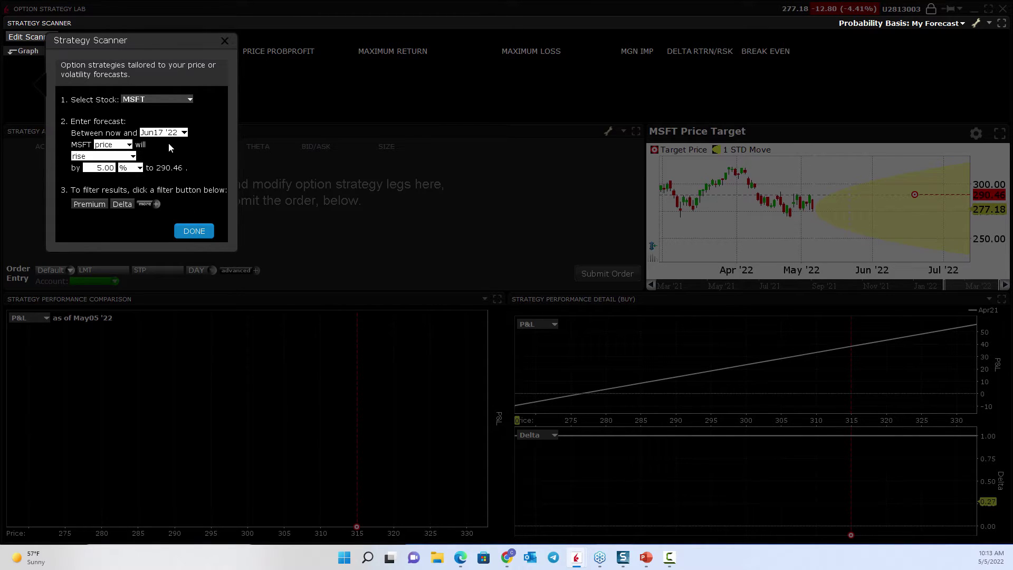
{"action": "left_click", "coordinate": [123, 157]}
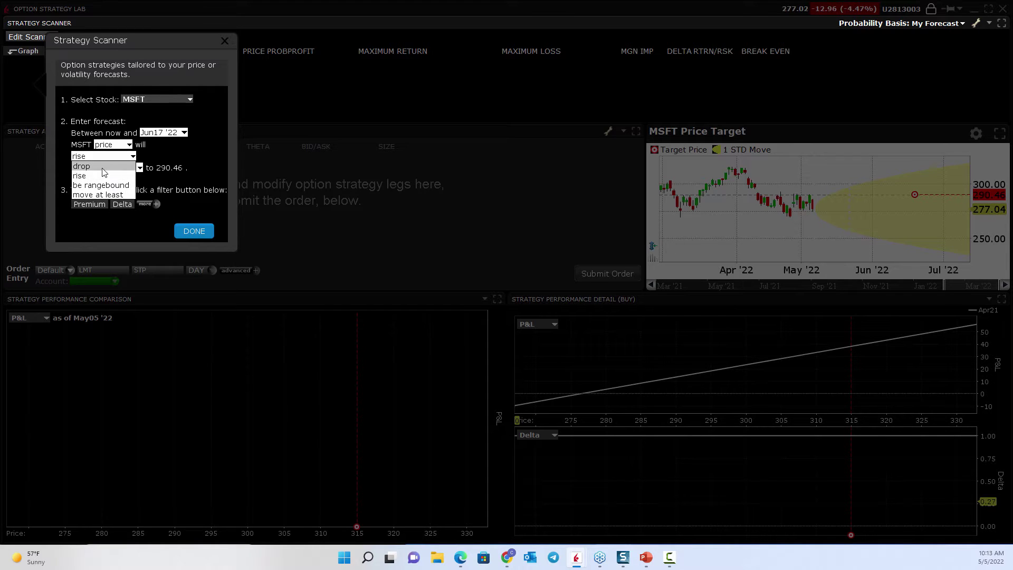
{"action": "left_click", "coordinate": [103, 168]}
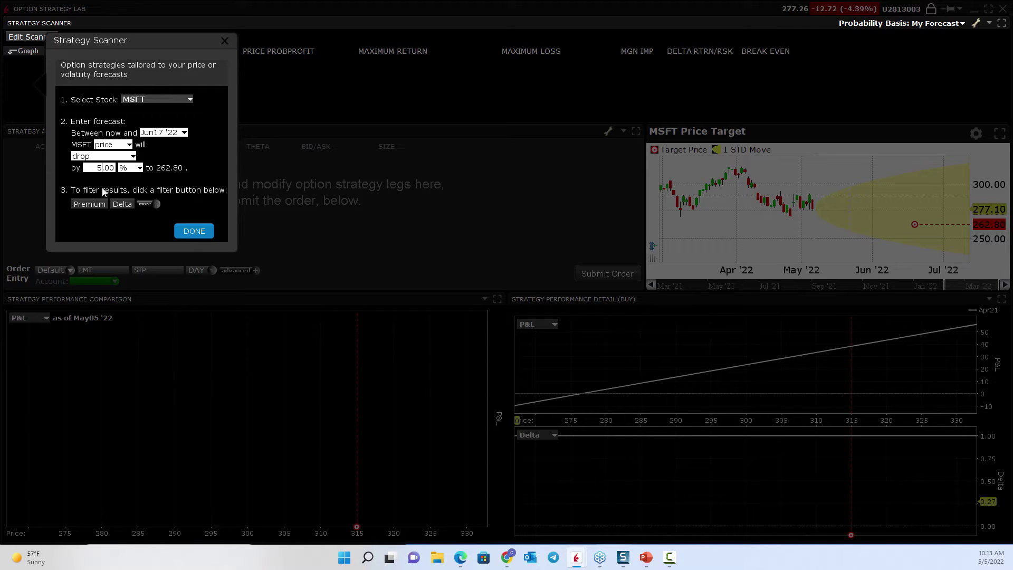
{"action": "key", "text": "BackSpace"}
{"action": "type", "text": "7"}
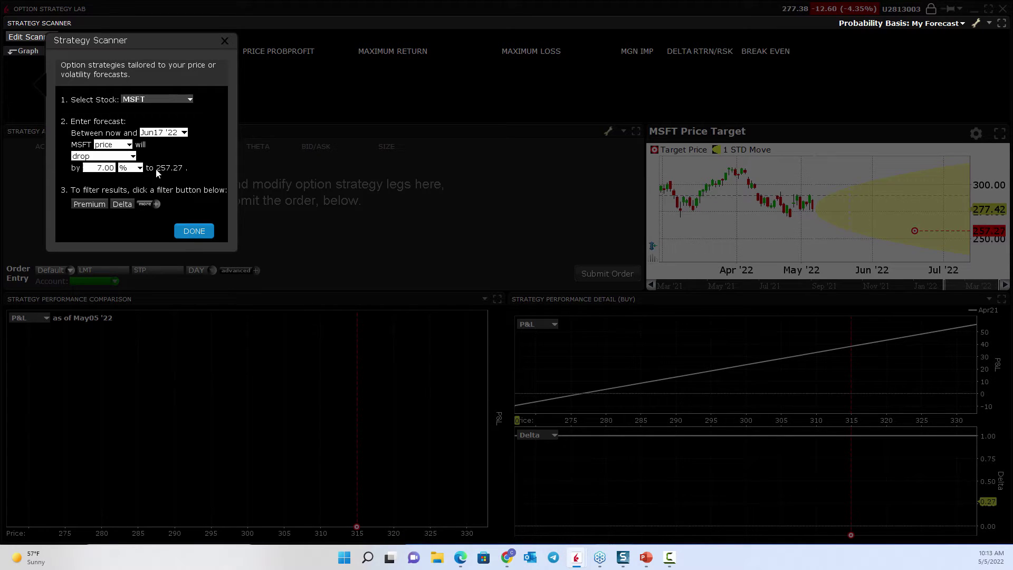
Step: Run the scan, then annotate the Jun 255/280 Bear Call price chart with an arrow and clear it
{"action": "left_click", "coordinate": [194, 232]}
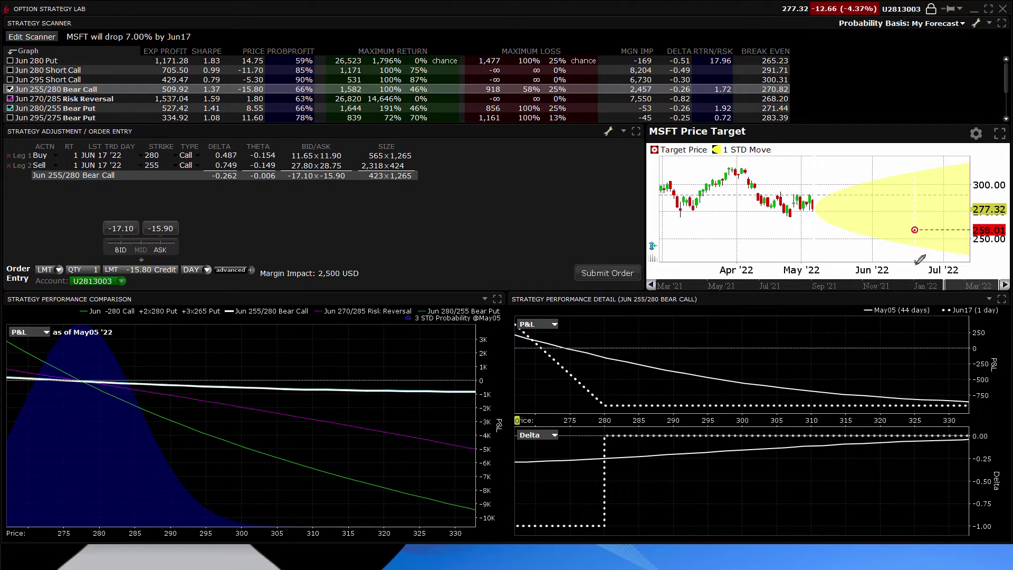
{"action": "left_click_drag", "start_coordinate": [916, 267], "coordinate": [924, 244]}
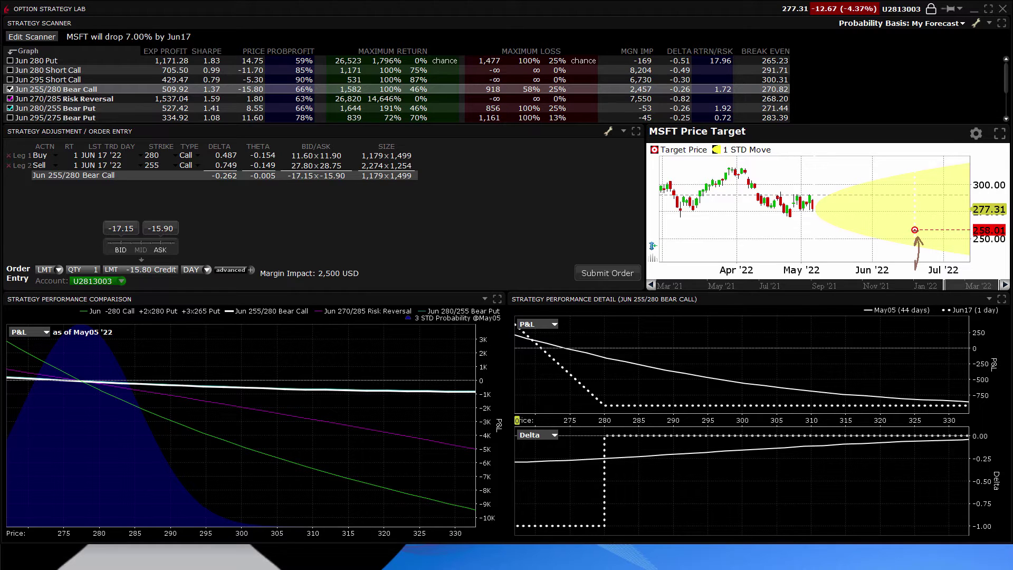
{"action": "key", "text": "Escape"}
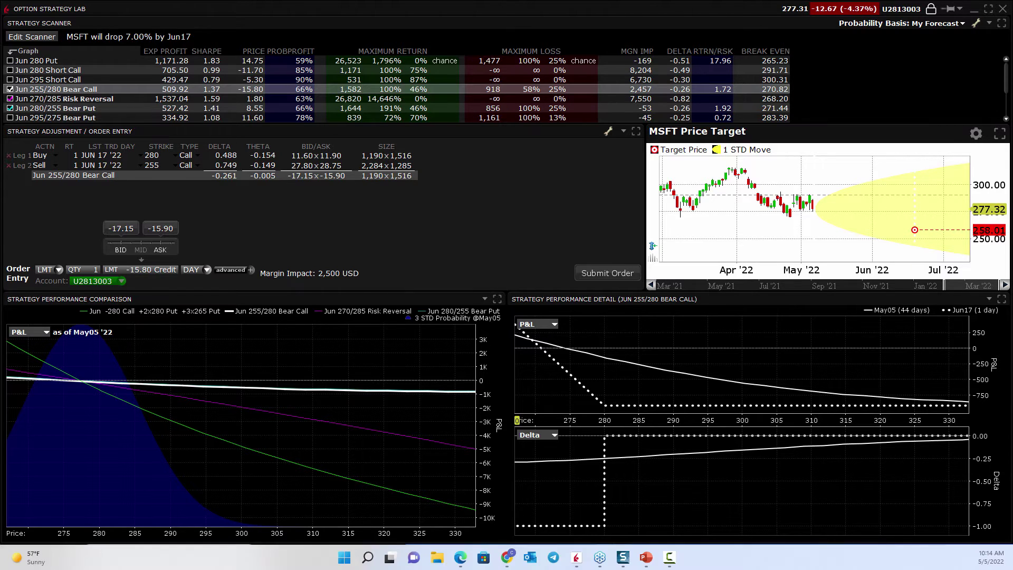
Step: Change the forecast drop to 8% and the date to Jun24 '22, targeting 254.50
{"action": "left_click", "coordinate": [47, 38]}
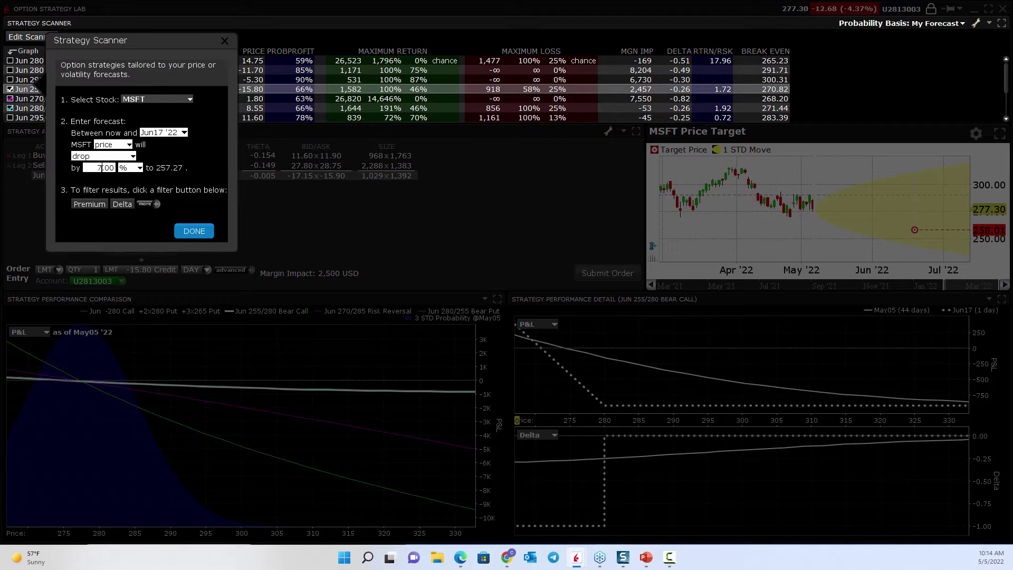
{"action": "type", "text": "8"}
{"action": "key", "text": "Return"}
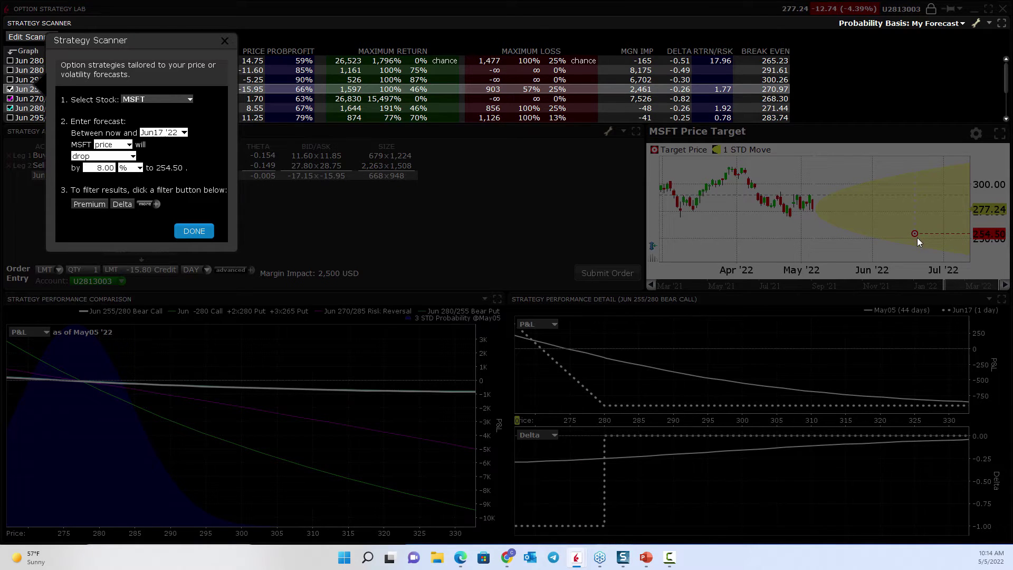
{"action": "left_click", "coordinate": [159, 136]}
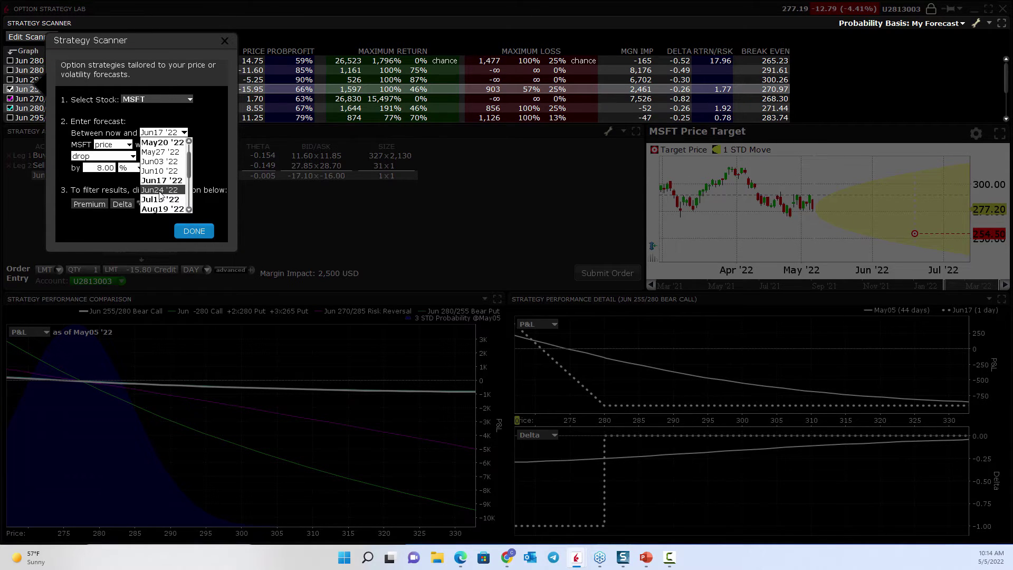
{"action": "left_click", "coordinate": [160, 191]}
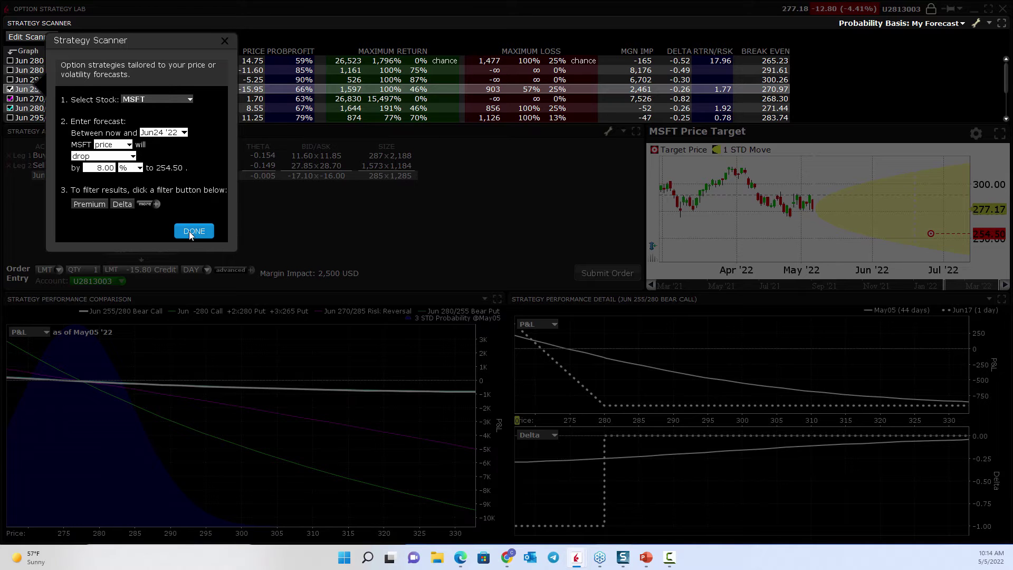
Step: Rescan for the 8% Jun24 drop, sketch arrows toward the target marker, then erase them
{"action": "left_click", "coordinate": [189, 231]}
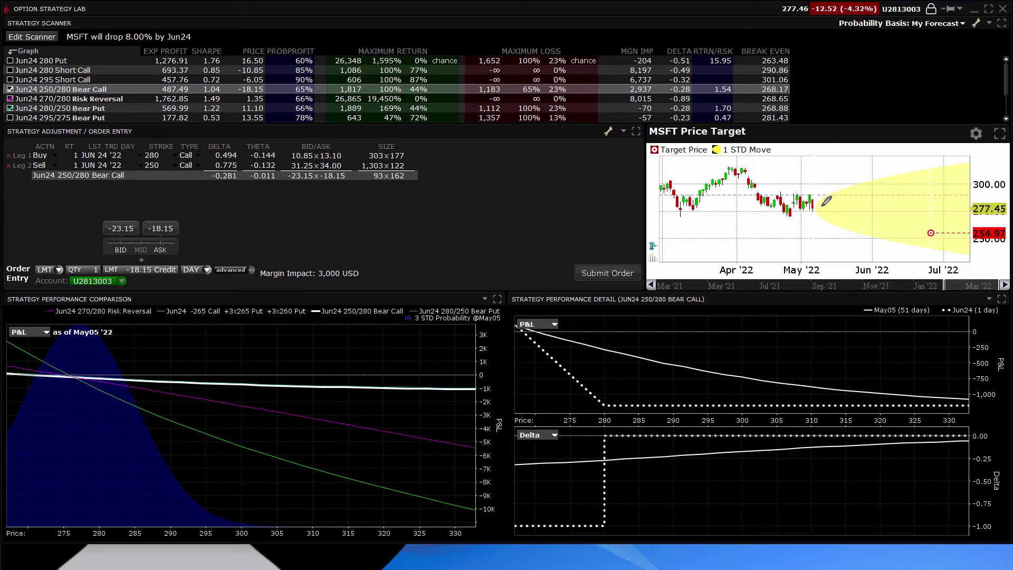
{"action": "left_click_drag", "start_coordinate": [823, 205], "coordinate": [869, 188]}
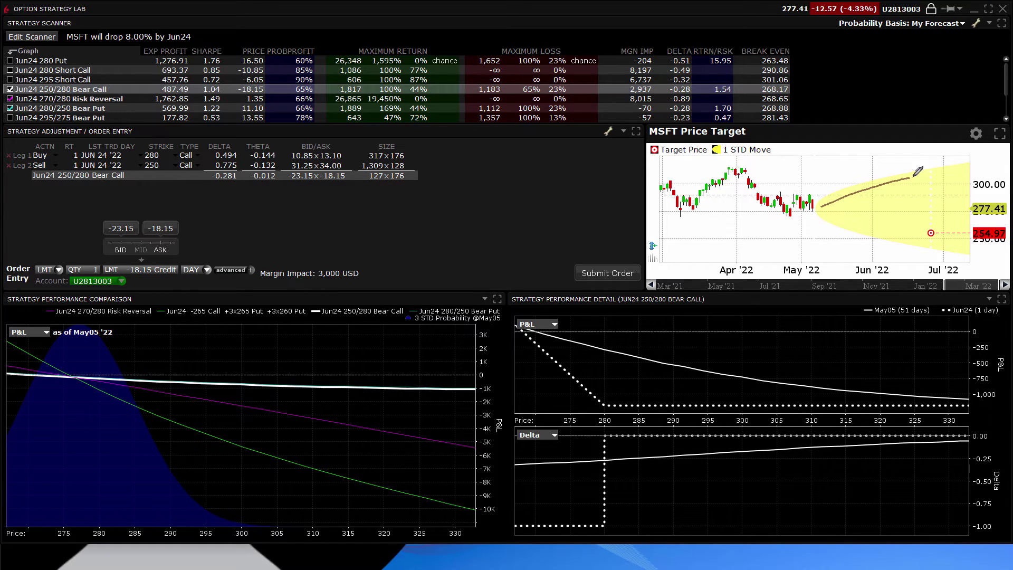
{"action": "mouse_move", "coordinate": [915, 175]}
{"action": "left_mouse_down"}
{"action": "mouse_move", "coordinate": [933, 176]}
{"action": "mouse_move", "coordinate": [925, 184]}
{"action": "left_mouse_up"}
{"action": "left_click_drag", "start_coordinate": [824, 211], "coordinate": [921, 235]}
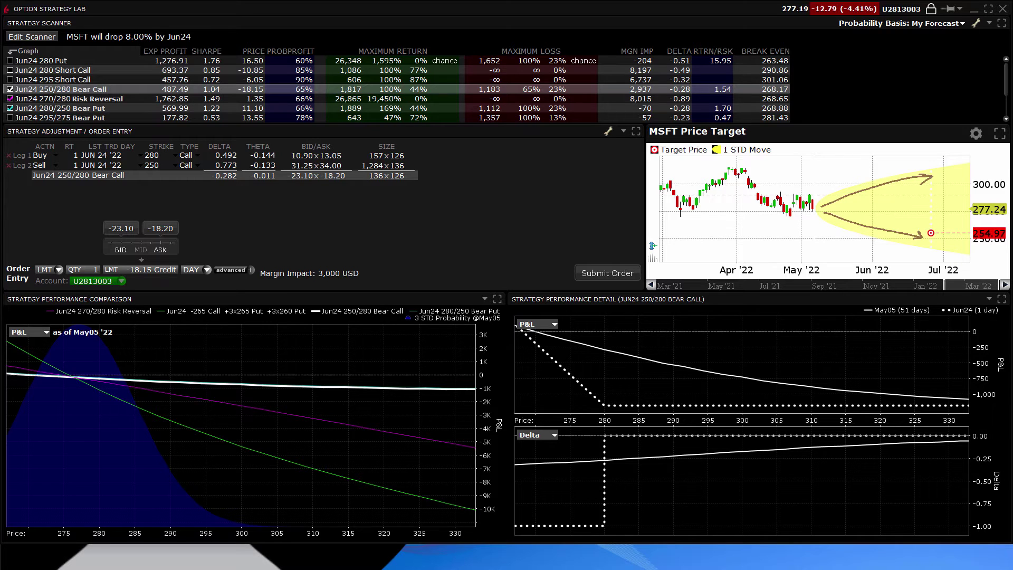
{"action": "key", "text": "e"}
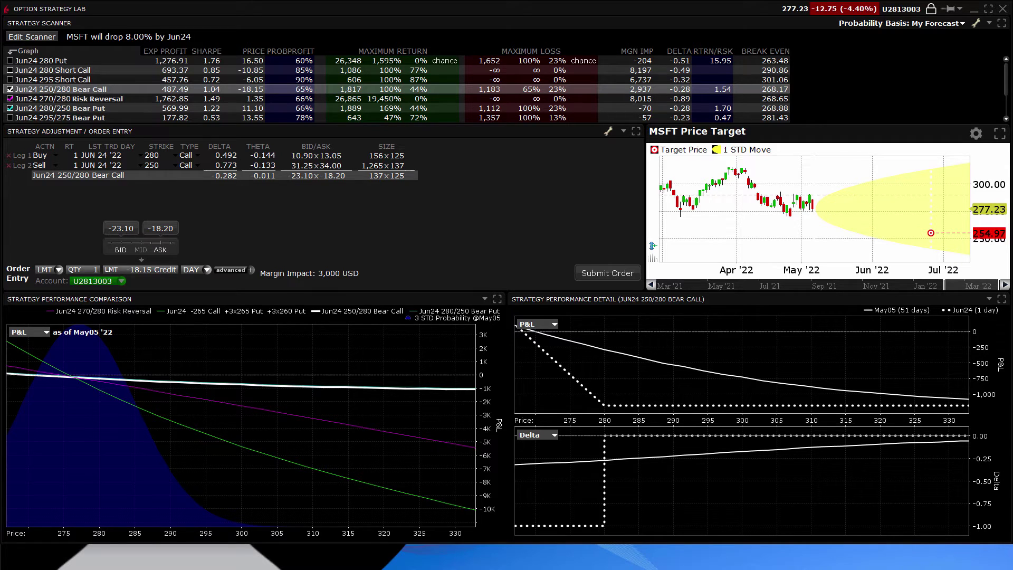
{"action": "left_click", "coordinate": [31, 36]}
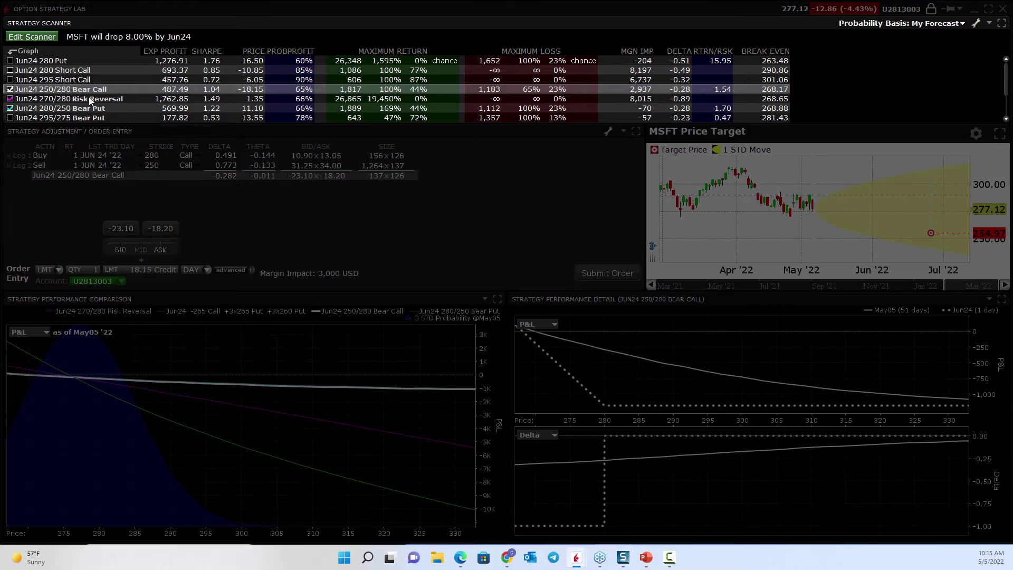
Step: Replace the 8% drop with 20% and rescan for a 221.30 Jun24 target
{"action": "left_click", "coordinate": [102, 167]}
{"action": "key", "text": "BackSpace"}
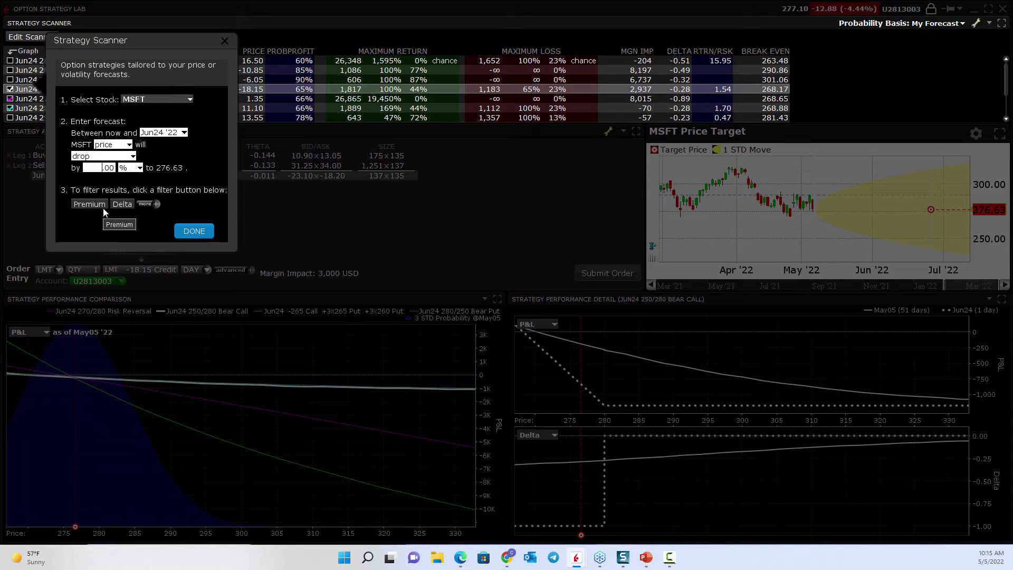
{"action": "type", "text": "20"}
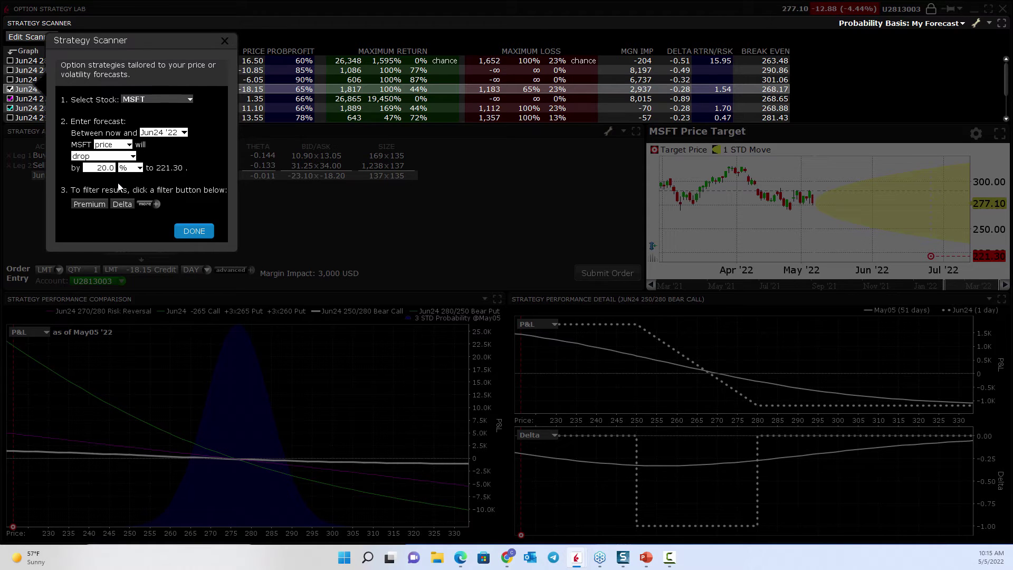
{"action": "left_click", "coordinate": [191, 232]}
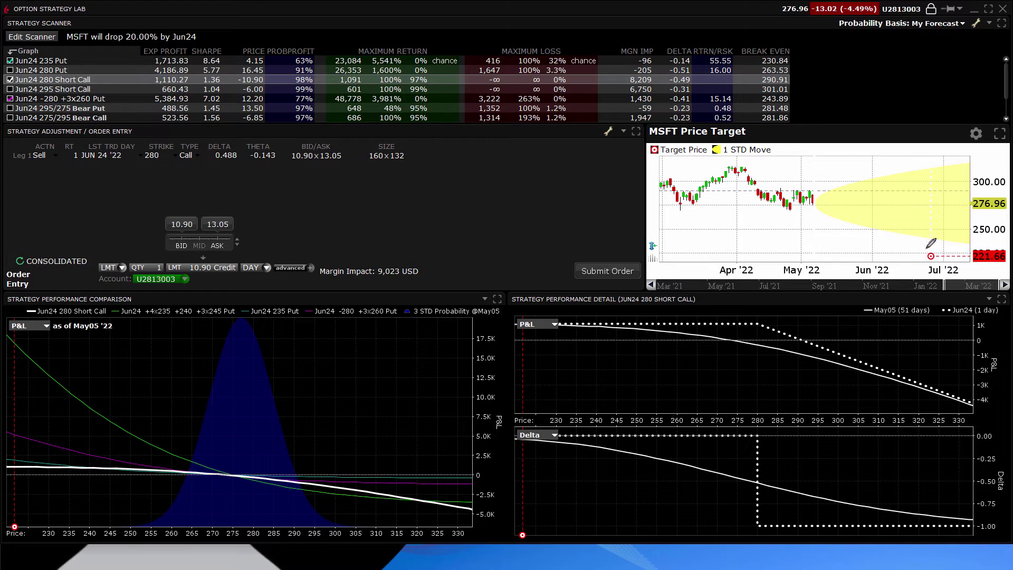
{"action": "left_click_drag", "start_coordinate": [894, 258], "coordinate": [924, 257]}
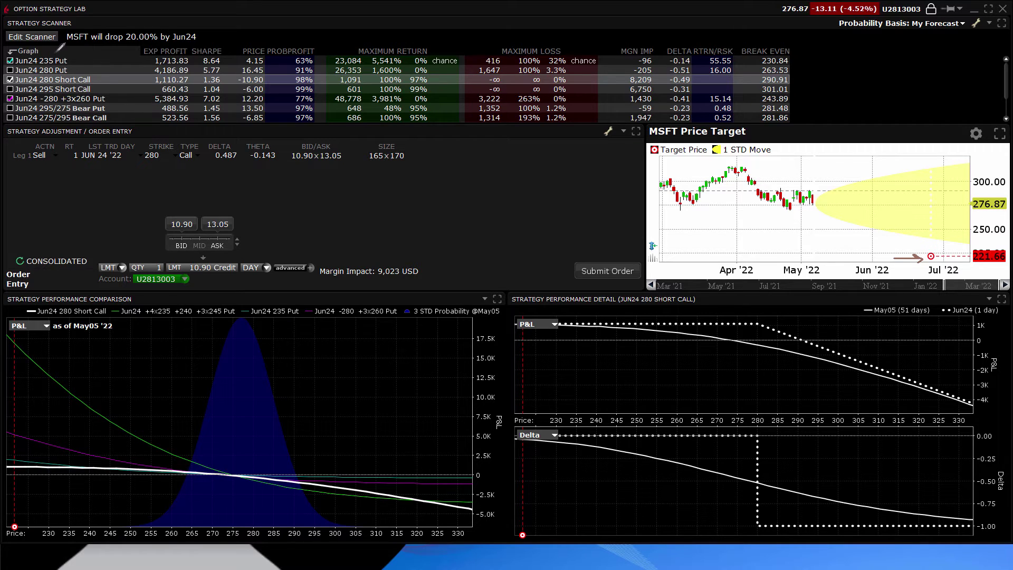
{"action": "mouse_move", "coordinate": [68, 40]}
{"action": "left_mouse_down"}
{"action": "mouse_move", "coordinate": [4, 48]}
{"action": "mouse_move", "coordinate": [4, 139]}
{"action": "mouse_move", "coordinate": [158, 139]}
{"action": "mouse_move", "coordinate": [143, 47]}
{"action": "left_mouse_up"}
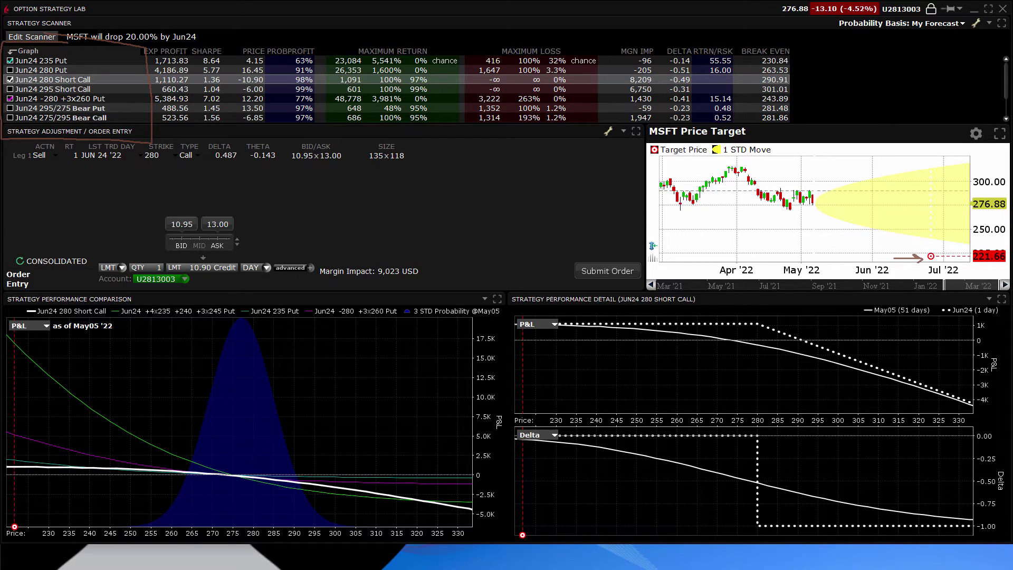
{"action": "key", "text": "Escape"}
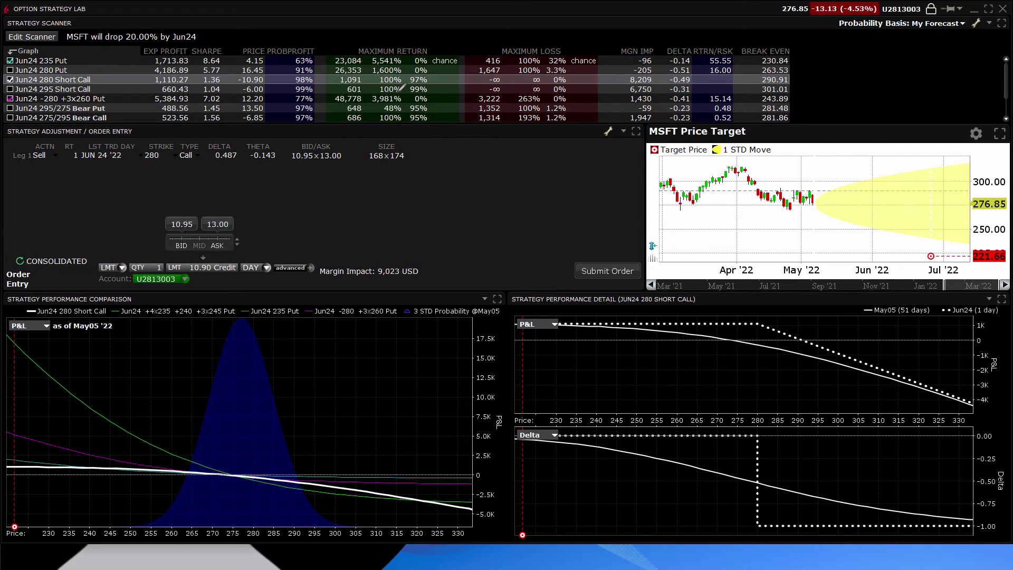
{"action": "mouse_move", "coordinate": [73, 49]}
{"action": "left_mouse_down"}
{"action": "mouse_move", "coordinate": [11, 50]}
{"action": "mouse_move", "coordinate": [31, 75]}
{"action": "mouse_move", "coordinate": [84, 72]}
{"action": "mouse_move", "coordinate": [88, 62]}
{"action": "left_mouse_up"}
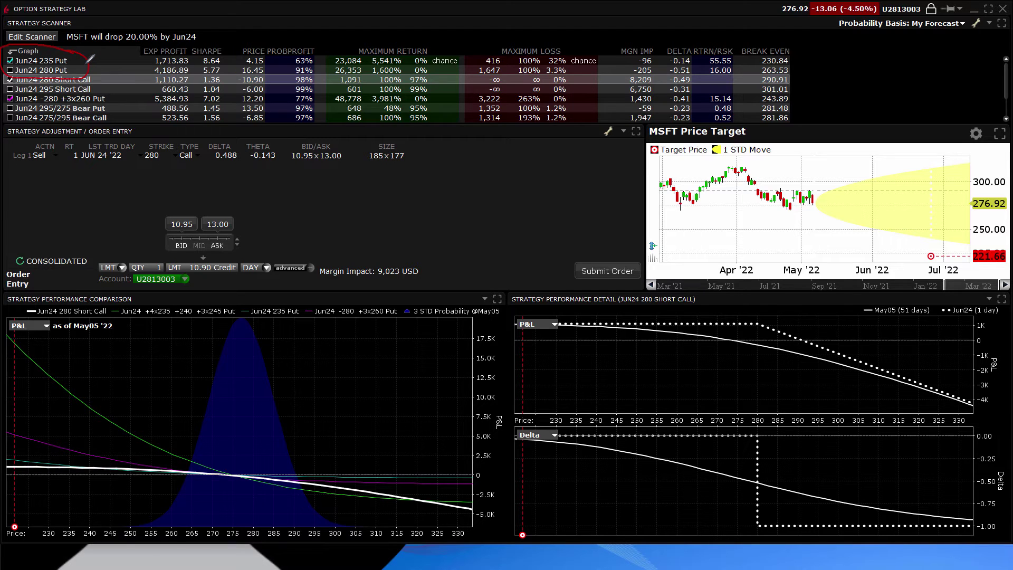
{"action": "left_click_drag", "start_coordinate": [816, 196], "coordinate": [921, 242]}
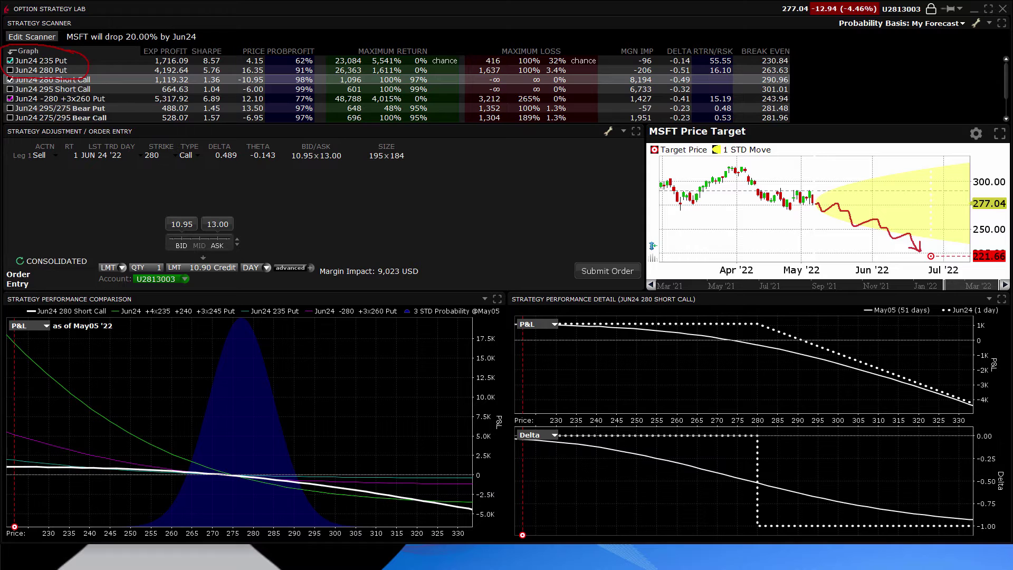
{"action": "key", "text": "Escape"}
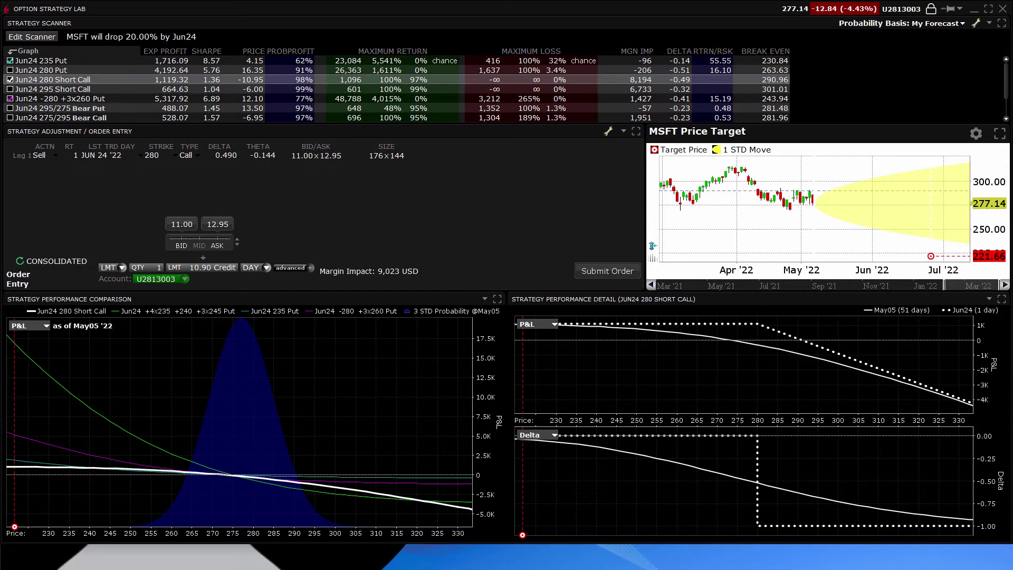
Step: Uncheck the Graph box of the Jun24 -280 +3x260 Put row
{"action": "left_click", "coordinate": [10, 99]}
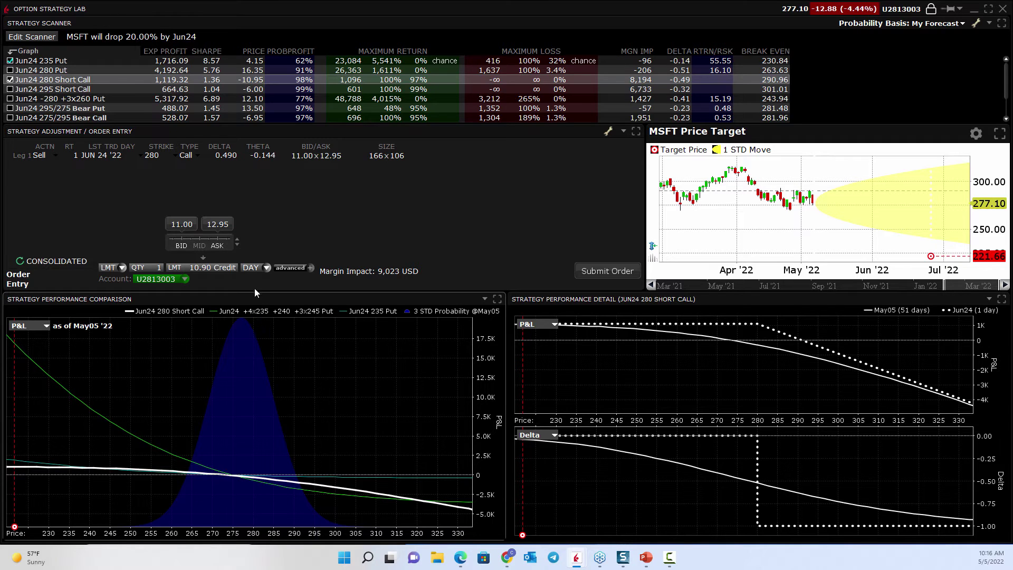
{"action": "scroll", "coordinate": [134, 100], "scroll_direction": "down", "scroll_amount": 1}
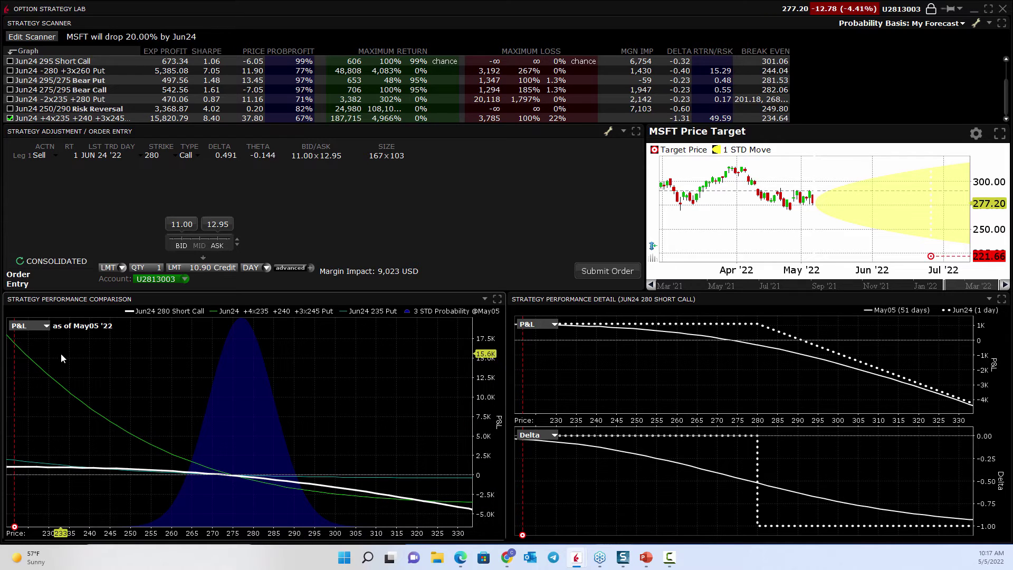
Step: Uncheck the Graph box of the bottom Jun24 +4x235 +240 +3x245 Put row
{"action": "scroll", "coordinate": [36, 120], "scroll_direction": "up", "scroll_amount": 1}
{"action": "scroll", "coordinate": [36, 121], "scroll_direction": "down", "scroll_amount": 1}
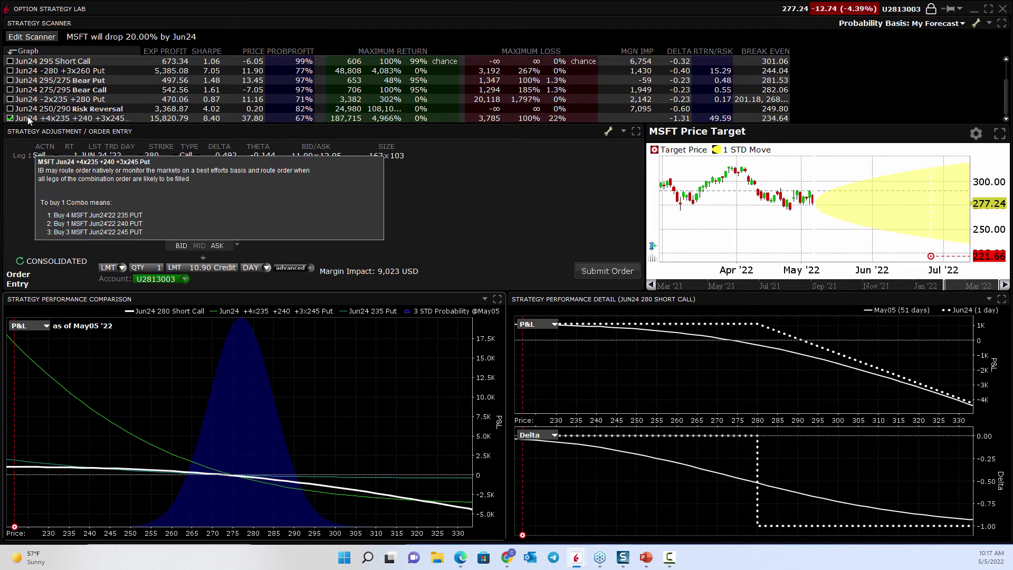
{"action": "left_click", "coordinate": [10, 119]}
{"action": "scroll", "coordinate": [37, 122], "scroll_direction": "up", "scroll_amount": 1}
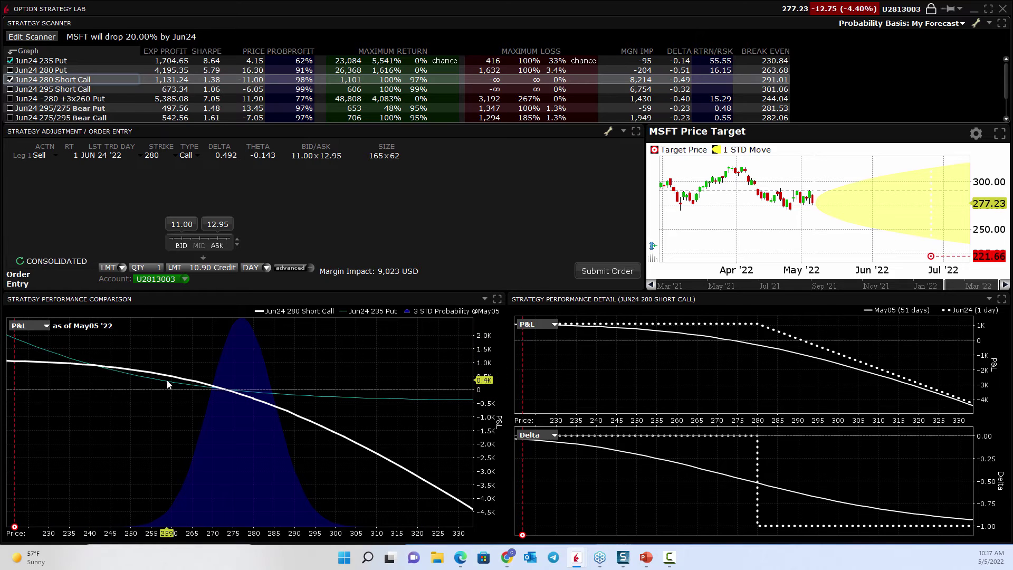
Step: Replace the 20% drop with 7% and rescan, staging the Jun24 255/280 Bear Call
{"action": "left_click", "coordinate": [53, 37]}
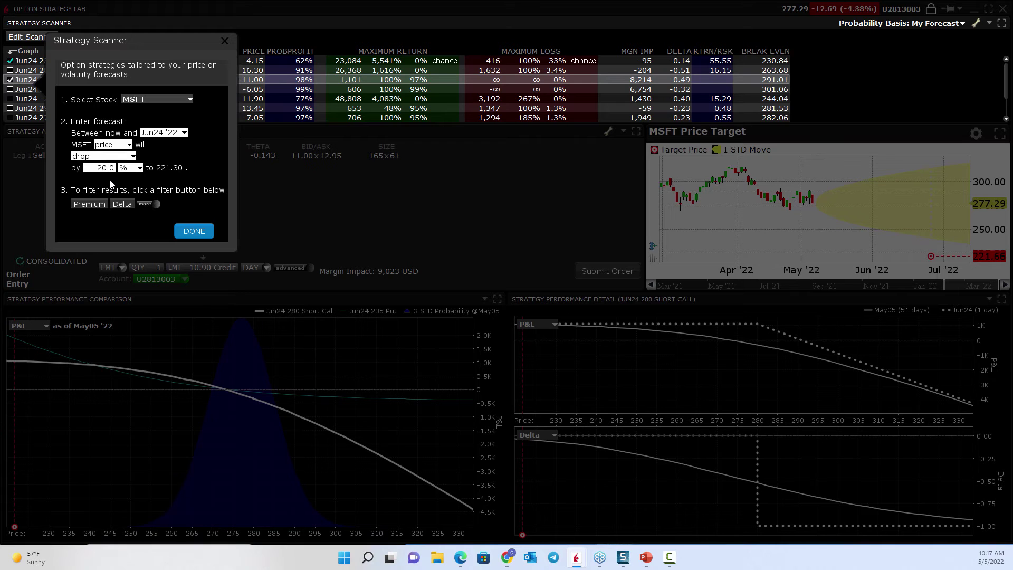
{"action": "key", "text": "BackSpace"}
{"action": "key", "text": "BackSpace"}
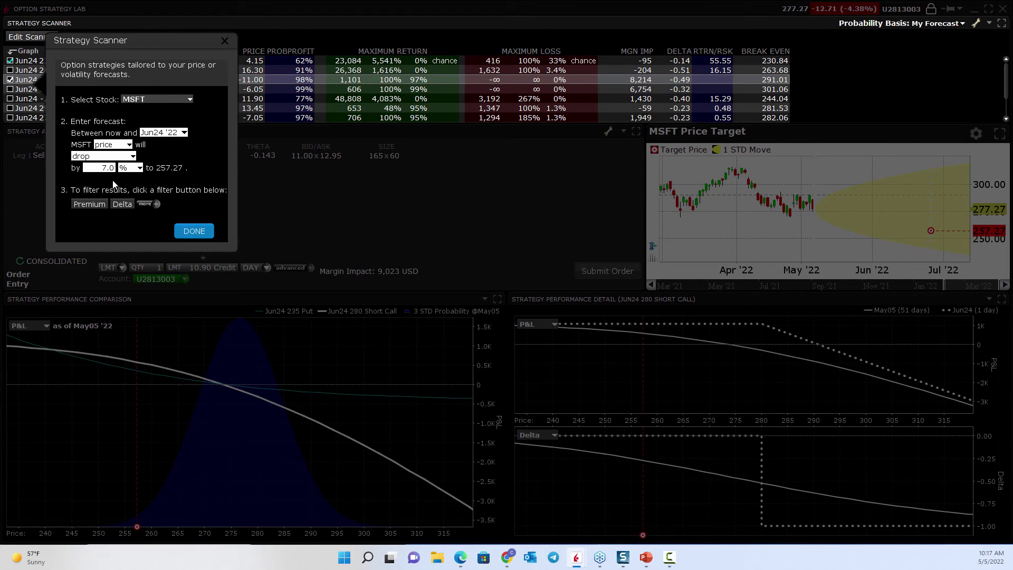
{"action": "left_click", "coordinate": [187, 233]}
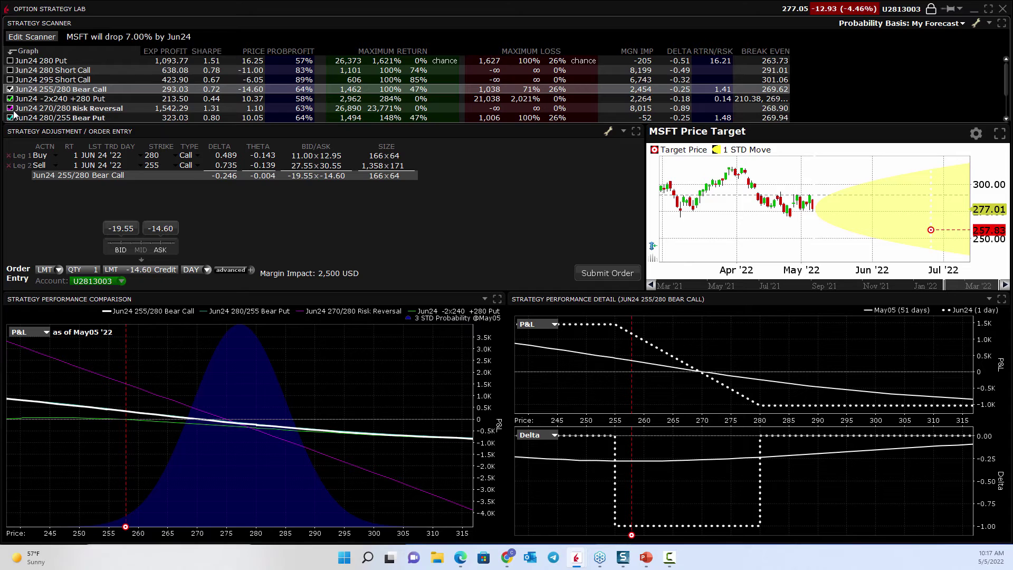
Step: Uncheck the Bear Put, Risk Reversal and -2x240 +280 Put rows, and check the Jun24 280 Put
{"action": "scroll", "coordinate": [12, 114], "scroll_direction": "down", "scroll_amount": 2}
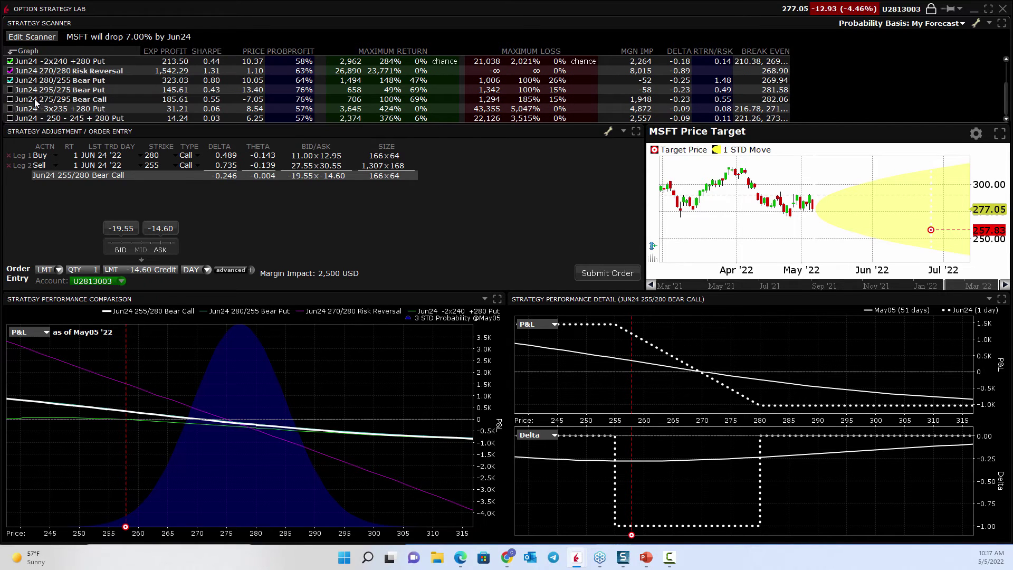
{"action": "left_click", "coordinate": [10, 81]}
{"action": "left_click", "coordinate": [10, 71]}
{"action": "scroll", "coordinate": [14, 96], "scroll_direction": "up", "scroll_amount": 2}
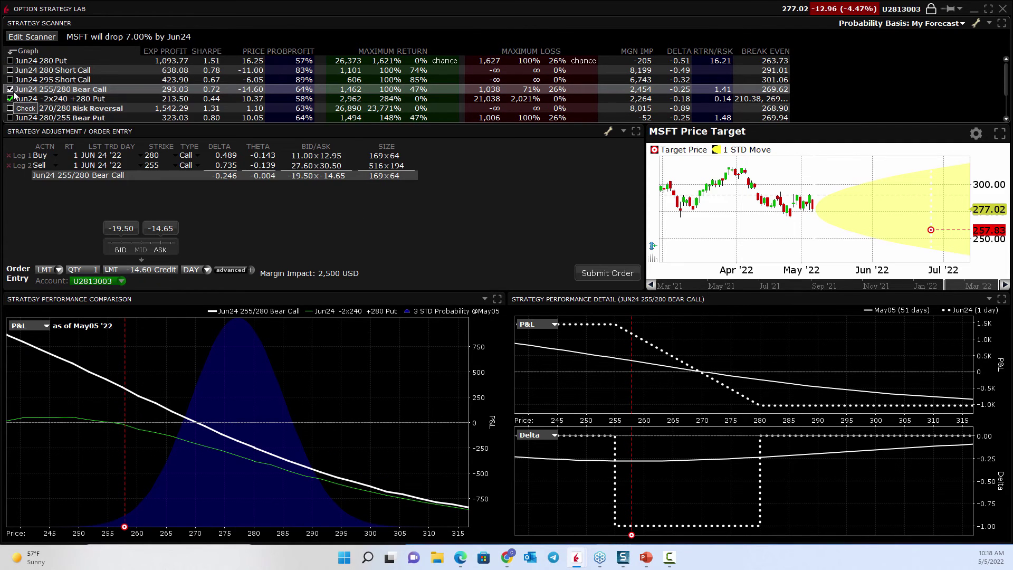
{"action": "left_click", "coordinate": [10, 98]}
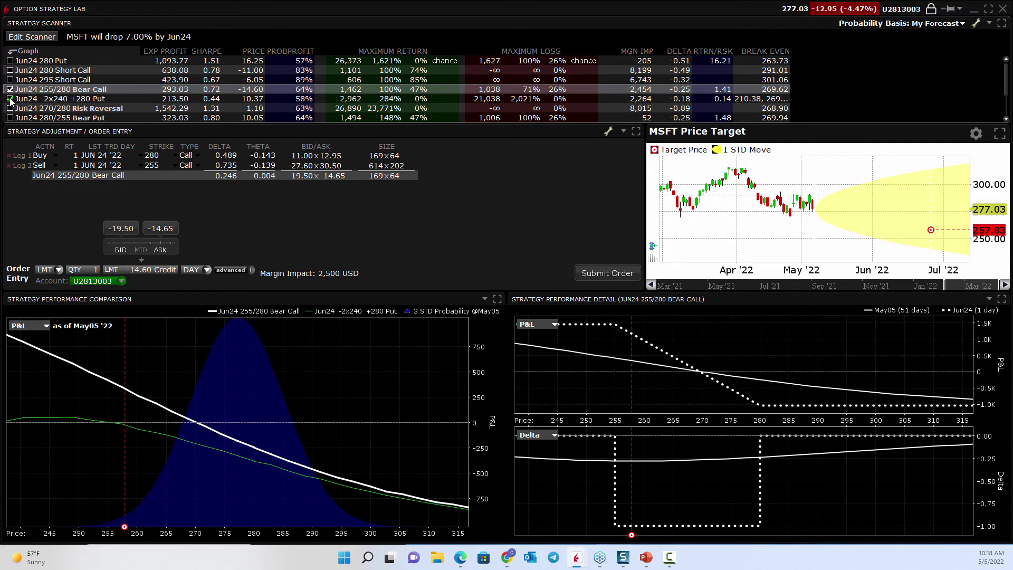
{"action": "left_click", "coordinate": [10, 61]}
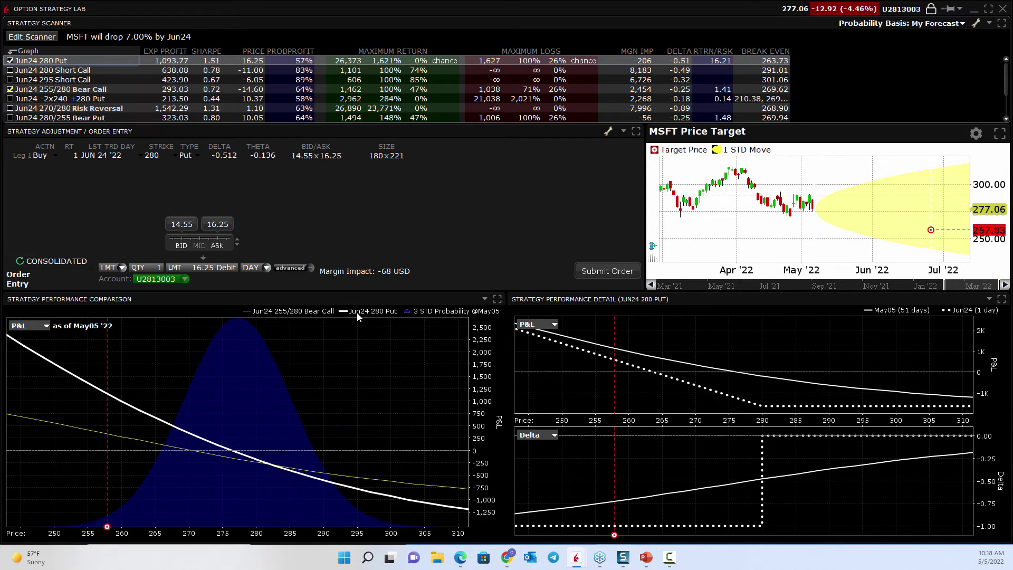
Step: Select the Jun24 255/280 Bear Call to stage it at a 14.75 credit and chart its P&L and delta
{"action": "left_click", "coordinate": [71, 91]}
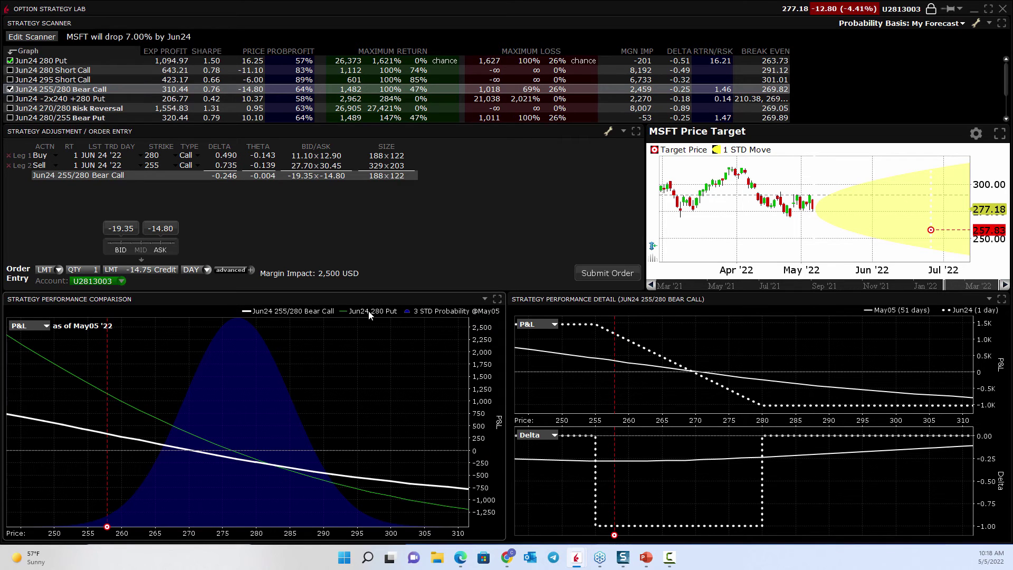
Step: Select the Jun24 280 Put to stage buying it at a 16.25 debit and chart its P&L and delta
{"action": "left_click", "coordinate": [59, 61]}
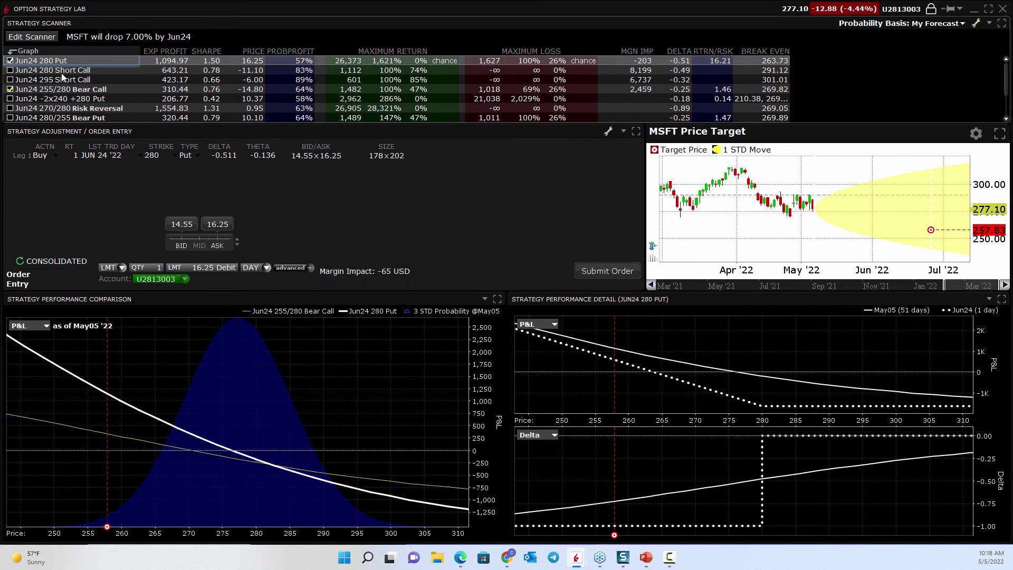